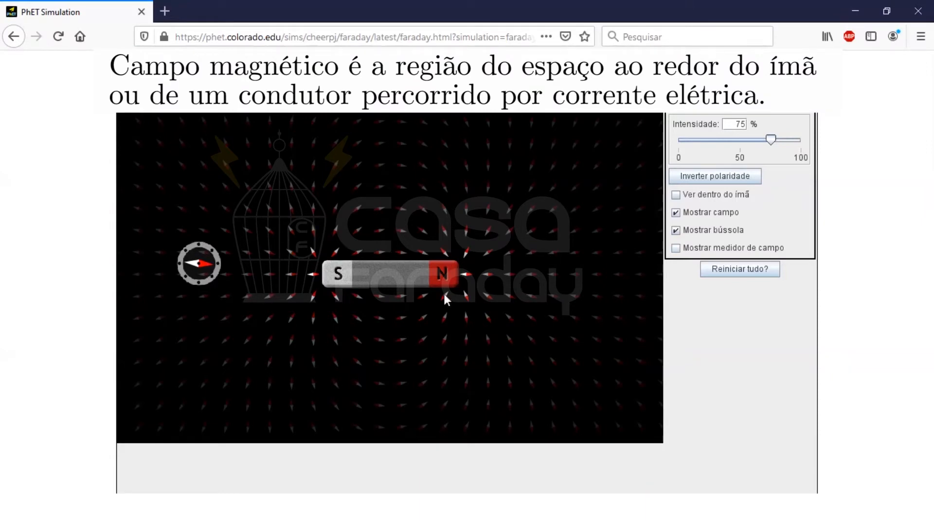
- Move the bar magnet around the field area, including up toward the compass, to vary the field around the compass
mouse_move(430, 291)
left_mouse_down()
mouse_move(476, 258)
mouse_move(429, 241)
mouse_move(361, 239)
mouse_move(358, 271)
mouse_move(426, 298)
mouse_move(536, 280)
mouse_move(519, 259)
mouse_move(378, 238)
mouse_move(352, 269)
mouse_move(433, 284)
left_mouse_up()
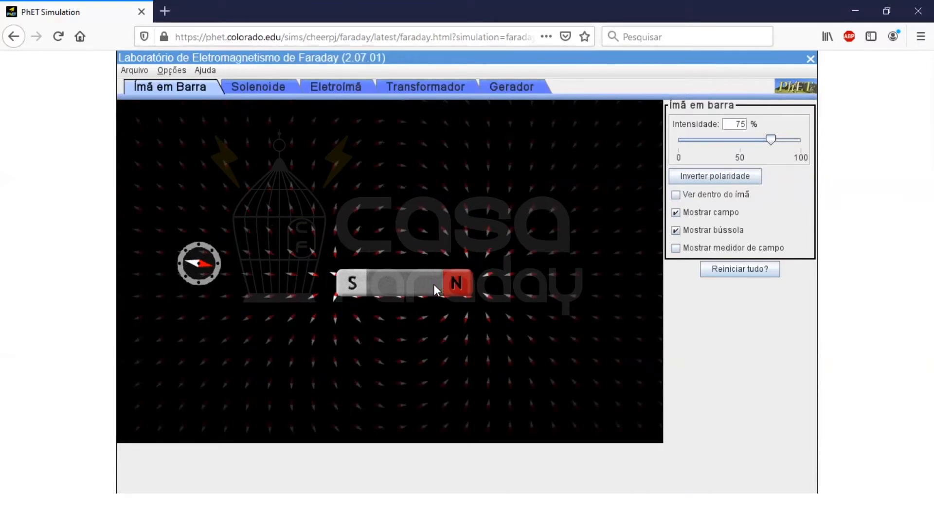
left_click_drag(420, 290, 425, 282)
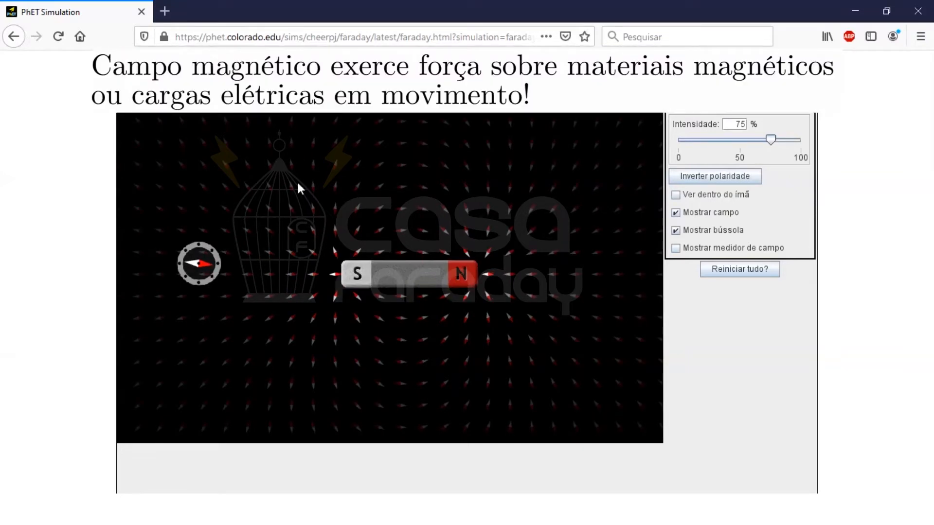
left_click_drag(417, 264, 466, 214)
left_click_drag(457, 284, 385, 287)
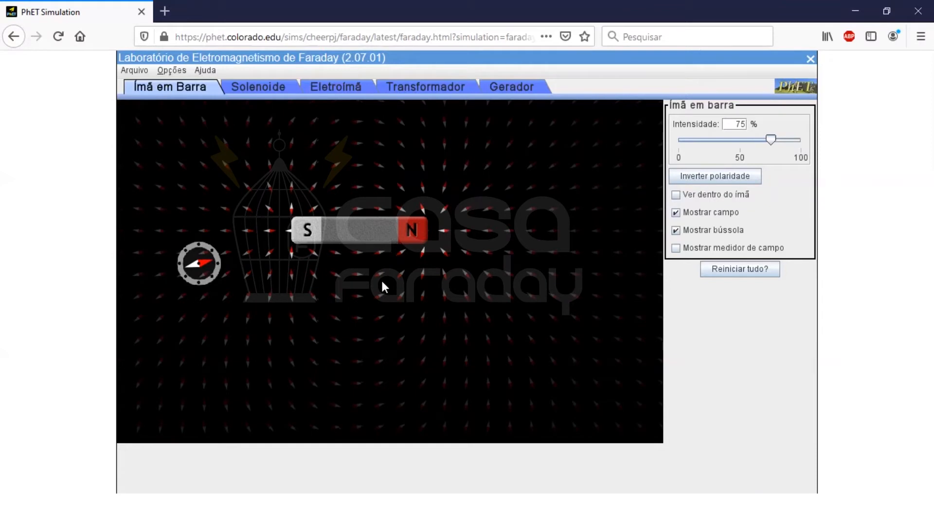
- Toggle the compass and field displays off and on, and show the field meter briefly before hiding it
left_click(675, 231)
left_click(675, 232)
left_click(677, 213)
left_click(676, 212)
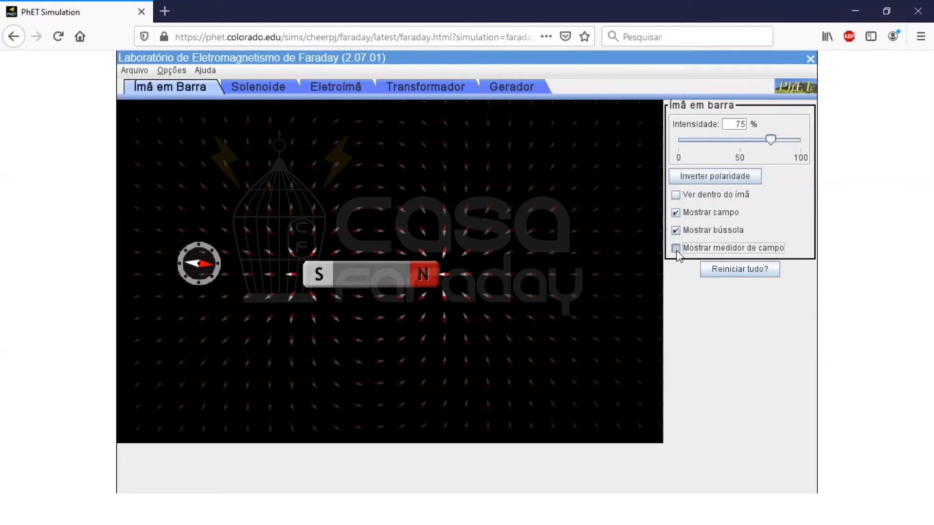
left_click(676, 249)
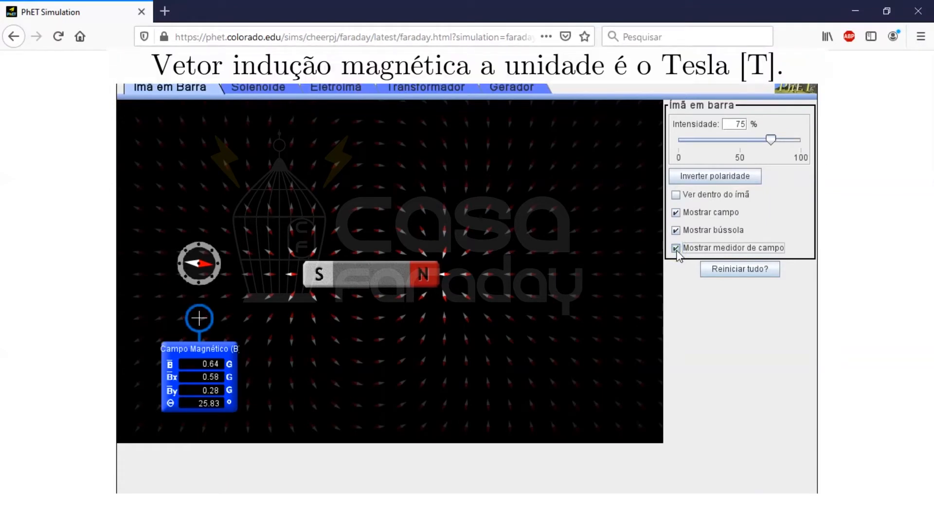
left_click(676, 250)
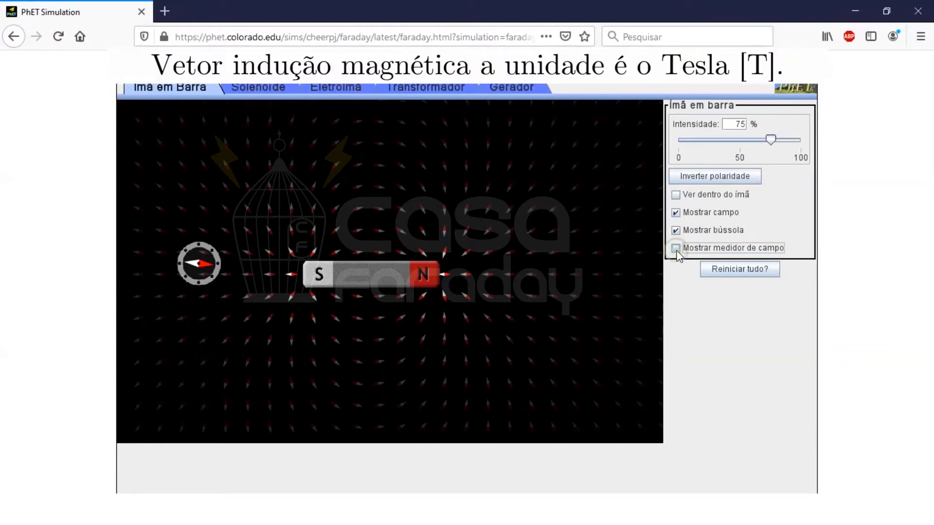
- Move the bar magnet farther from the compass and briefly show the field inside the magnet
left_click_drag(391, 278, 413, 244)
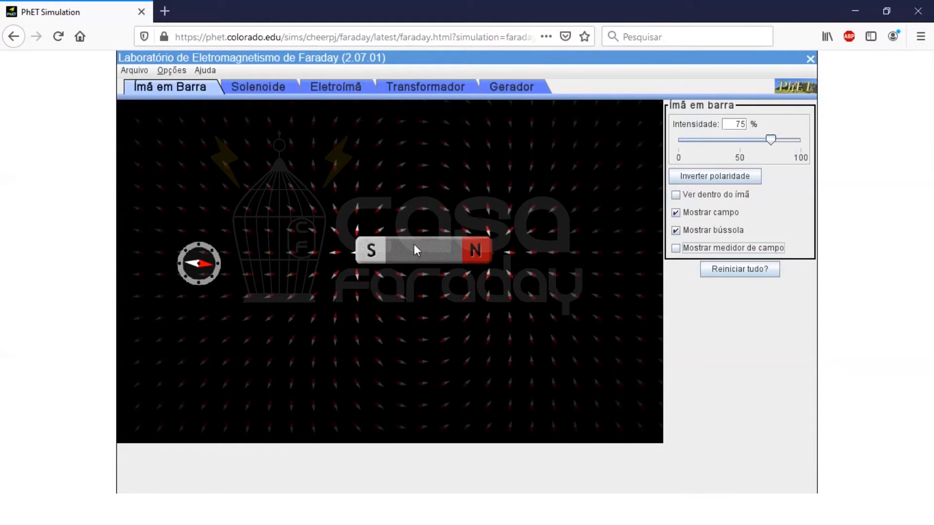
left_click(675, 195)
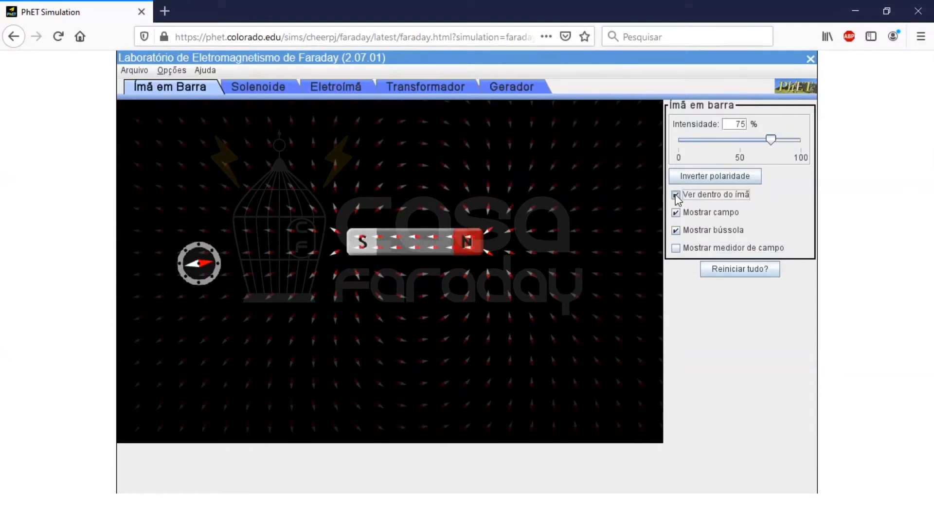
left_click(676, 197)
- Reverse the bar magnet's polarity twice and set its strength to 66%
left_click(702, 178)
left_click(702, 177)
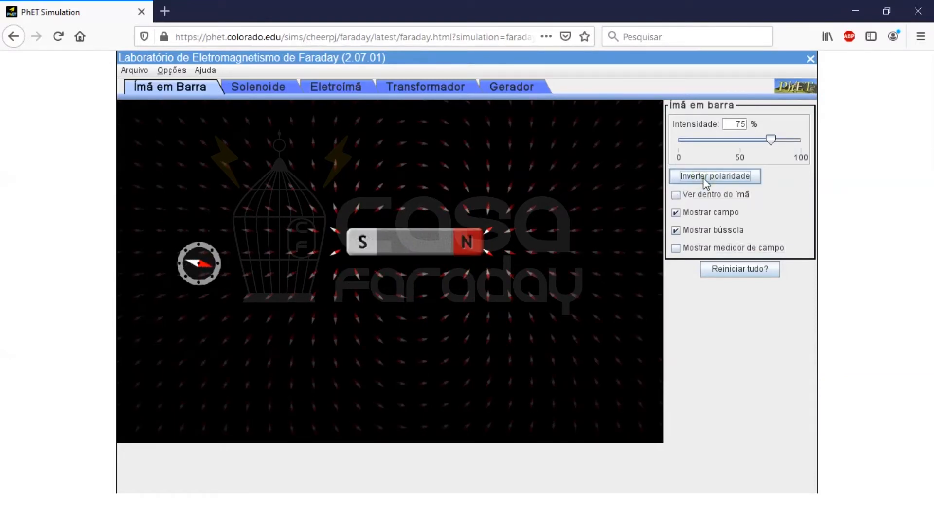
mouse_move(771, 140)
left_mouse_down()
mouse_move(686, 140)
mouse_move(772, 142)
mouse_move(761, 141)
left_mouse_up()
- Open the Solenoide simulation and bring the bar magnet closer to the coil
left_click(260, 86)
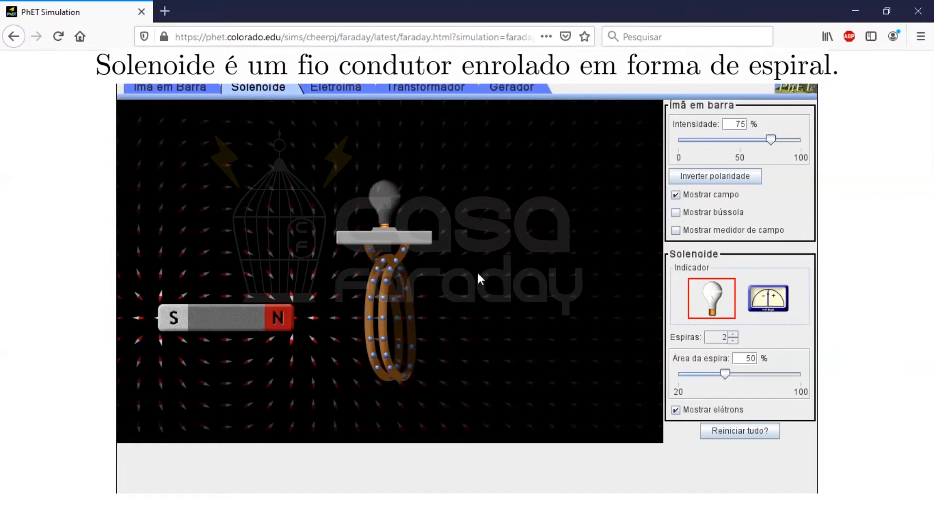
left_click_drag(290, 324, 332, 322)
left_click_drag(389, 370, 381, 349)
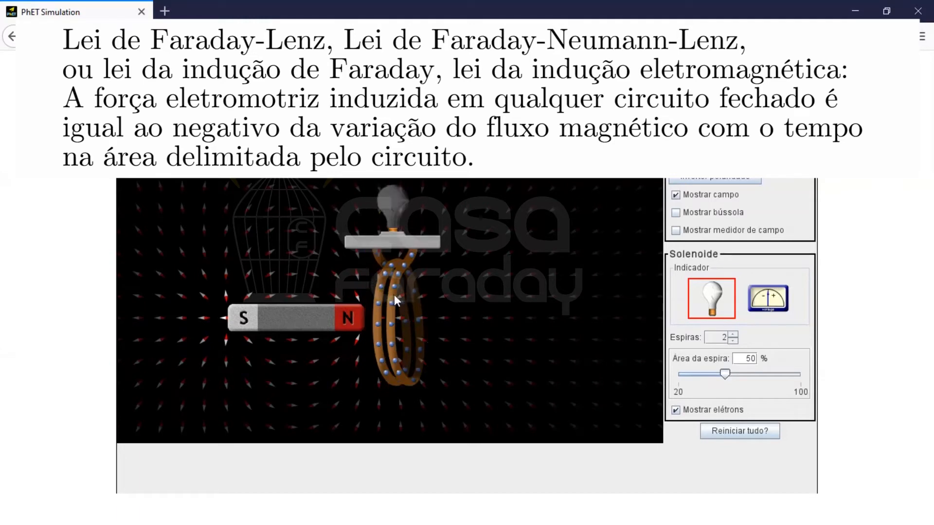
- Move the coil and the bar magnet relative to each other, ending with the magnet's north pole just inside the coil
left_click_drag(395, 295, 419, 291)
left_click_drag(325, 317, 319, 323)
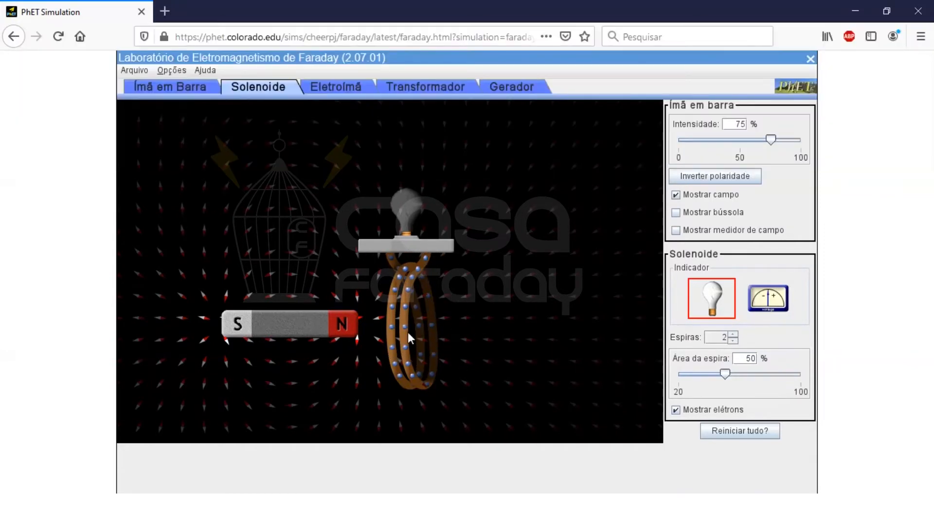
mouse_move(422, 314)
left_mouse_down()
mouse_move(467, 293)
mouse_move(426, 305)
mouse_move(438, 305)
left_mouse_up()
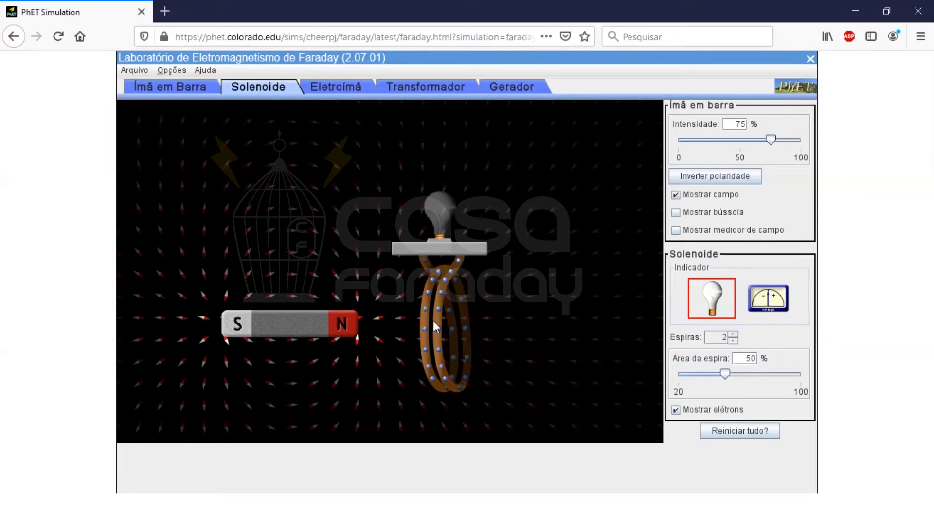
left_click_drag(299, 342, 332, 273)
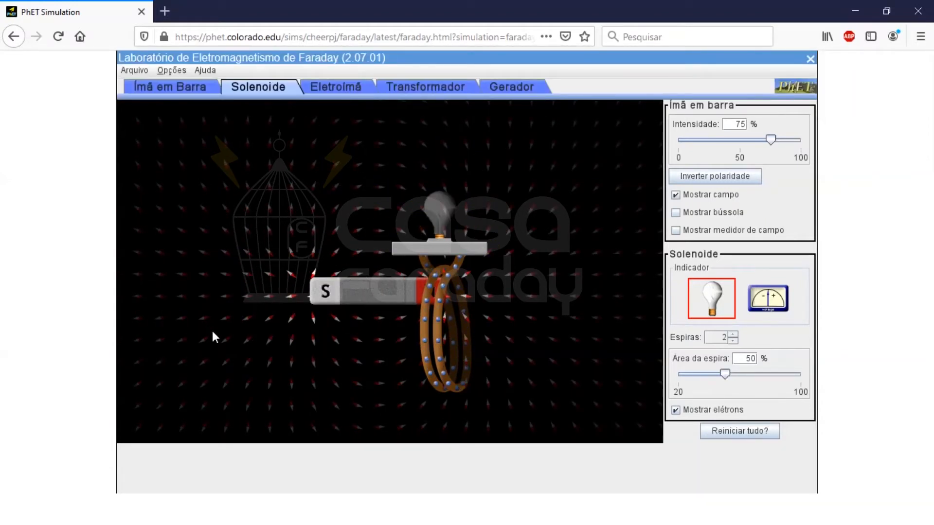
left_click_drag(314, 319, 283, 326)
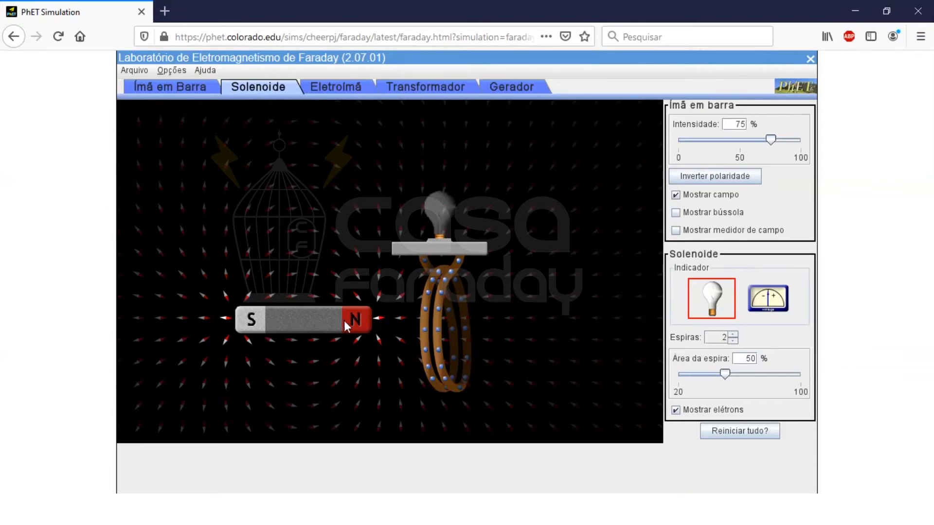
left_click_drag(308, 335, 408, 345)
- Set the loop area to 96% and reverse the magnet's polarity repeatedly to induce current in the coil
left_click_drag(725, 374, 793, 378)
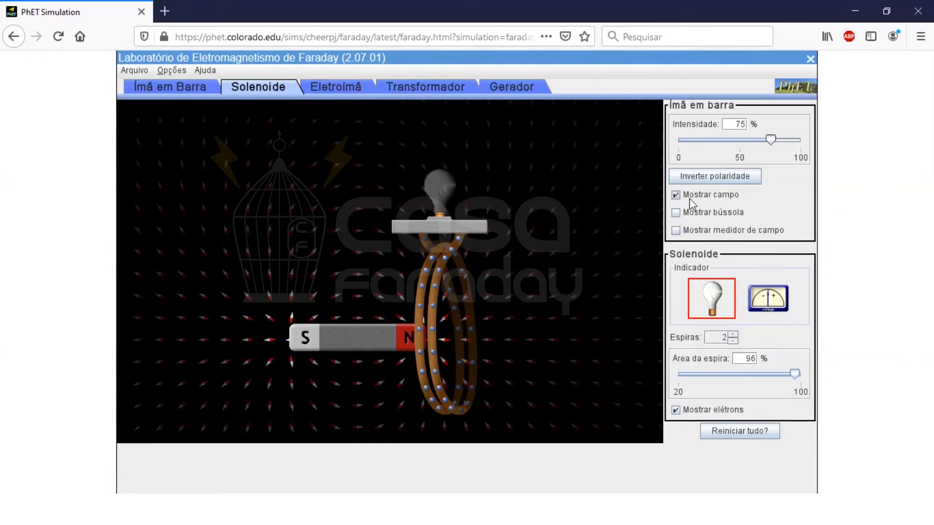
left_click(711, 178)
left_click(711, 179)
left_click(711, 179)
left_click(710, 179)
left_click(711, 180)
left_click(712, 180)
left_click(711, 180)
left_click(711, 180)
left_click(711, 180)
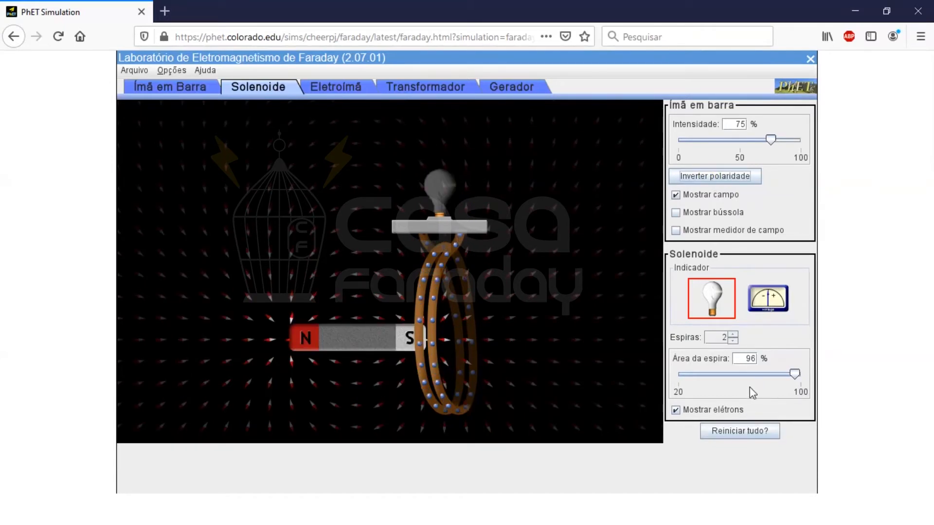
- Reduce the loop area to 20% and reverse the magnet's polarity repeatedly to compare the induced current
left_click_drag(792, 375, 670, 383)
left_click(725, 177)
left_click(724, 177)
left_click(726, 178)
left_click(727, 179)
left_click(728, 180)
left_click(728, 181)
left_click(730, 183)
left_click(728, 179)
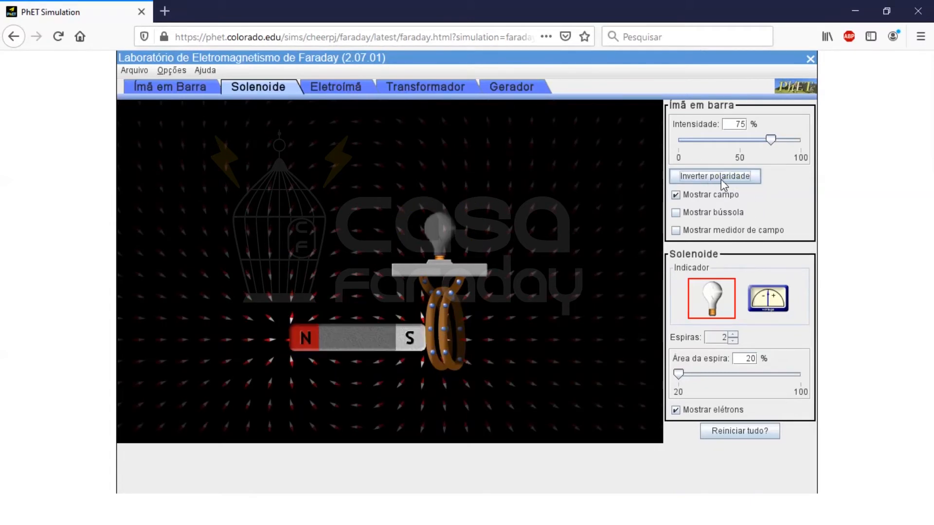
- Move the magnet and the coil apart, and enlarge the loop area to 84%
left_click_drag(358, 348, 287, 333)
left_click_drag(440, 344, 477, 344)
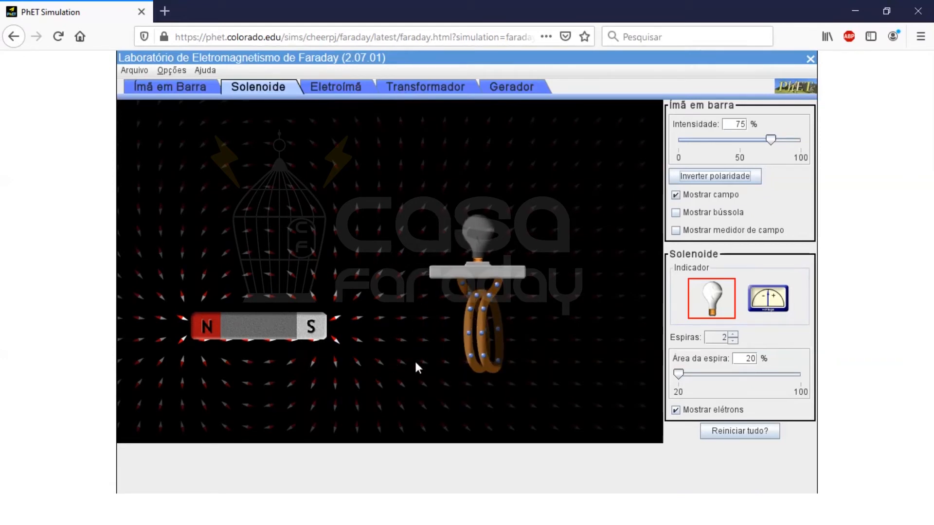
left_click_drag(679, 374, 779, 379)
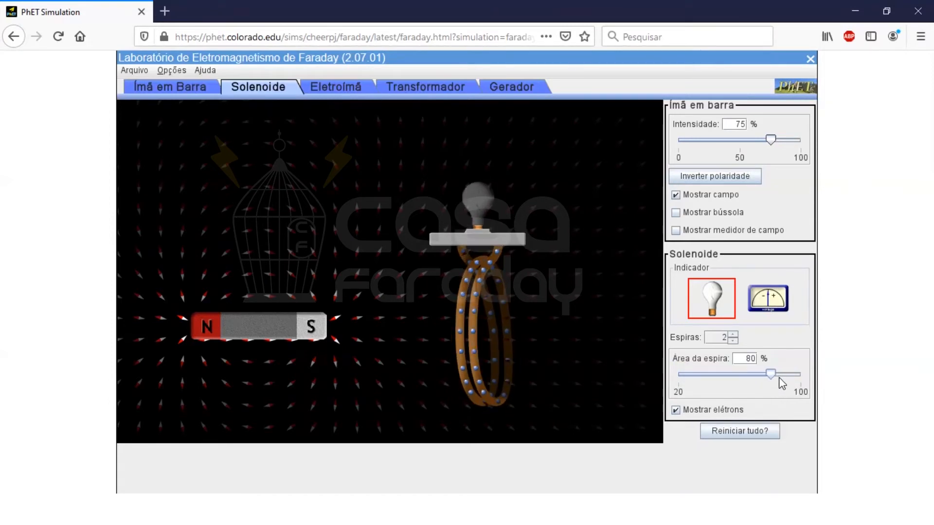
- Move the coil and magnet relative to each other, and reverse the magnet's polarity twice
left_click_drag(485, 302, 430, 302)
left_click_drag(299, 326, 316, 378)
left_click(737, 178)
left_click(738, 182)
left_click_drag(356, 323, 433, 315)
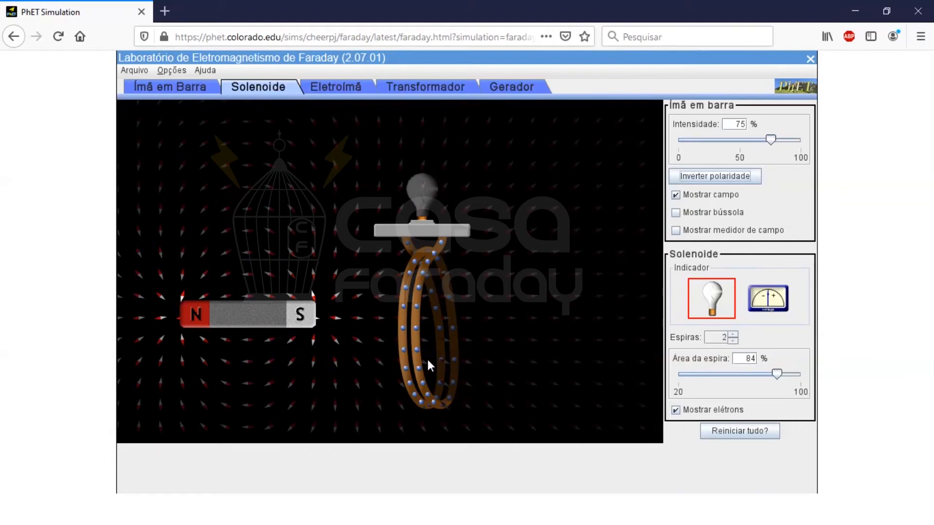
- Move the two-loop coil back and forth near the magnet, leaving it farther from the south pole
left_click(417, 267)
mouse_move(419, 339)
left_mouse_down()
mouse_move(466, 279)
mouse_move(421, 325)
left_mouse_up()
left_click_drag(477, 308, 450, 322)
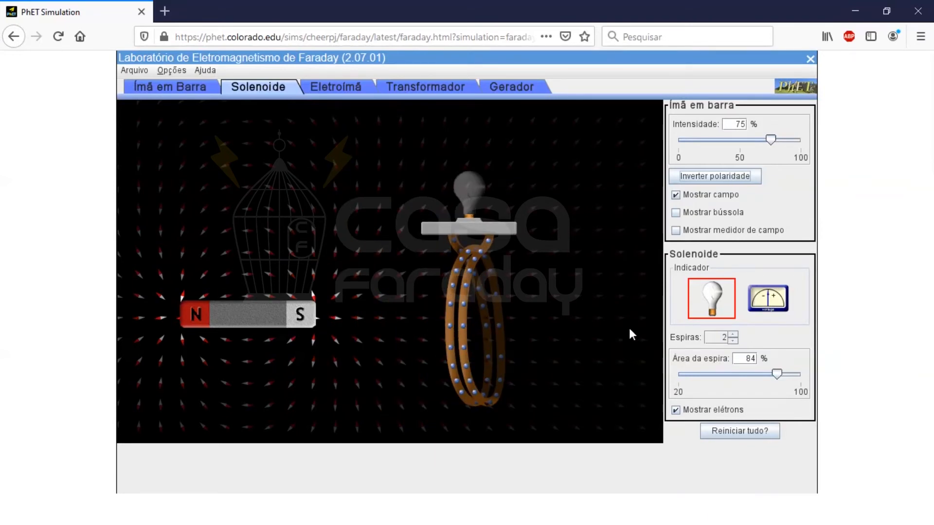
- Increase the solenoid to 3 loops and move the coil toward and away from the magnet
left_click(734, 335)
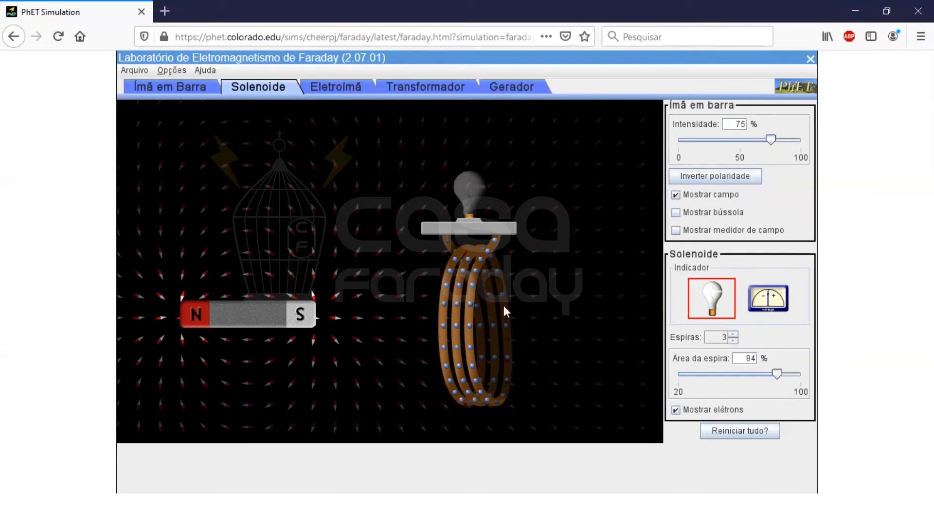
left_click_drag(453, 349, 375, 365)
left_click_drag(450, 343, 460, 321)
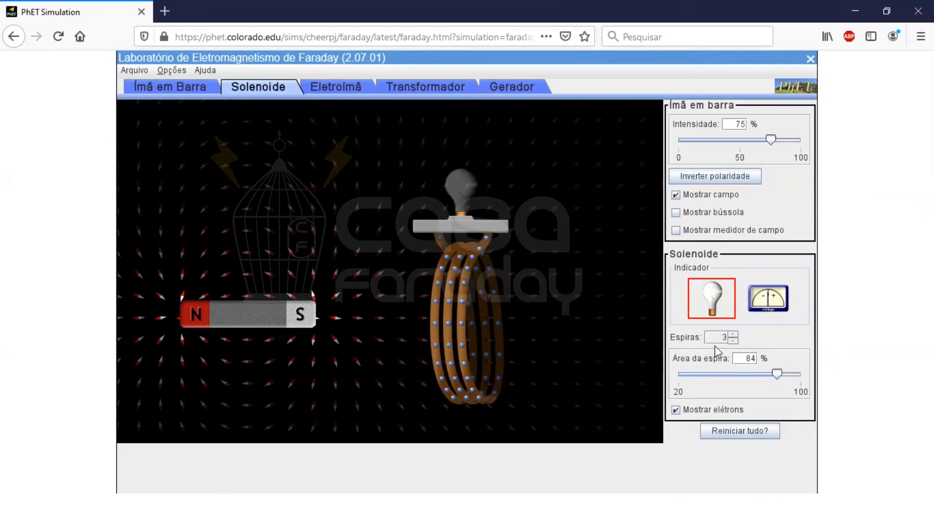
- Switch the indicator to the voltmeter and back to the light bulb, and move the coil closer to the magnet
left_click(777, 306)
left_click(715, 304)
left_click_drag(445, 319, 391, 323)
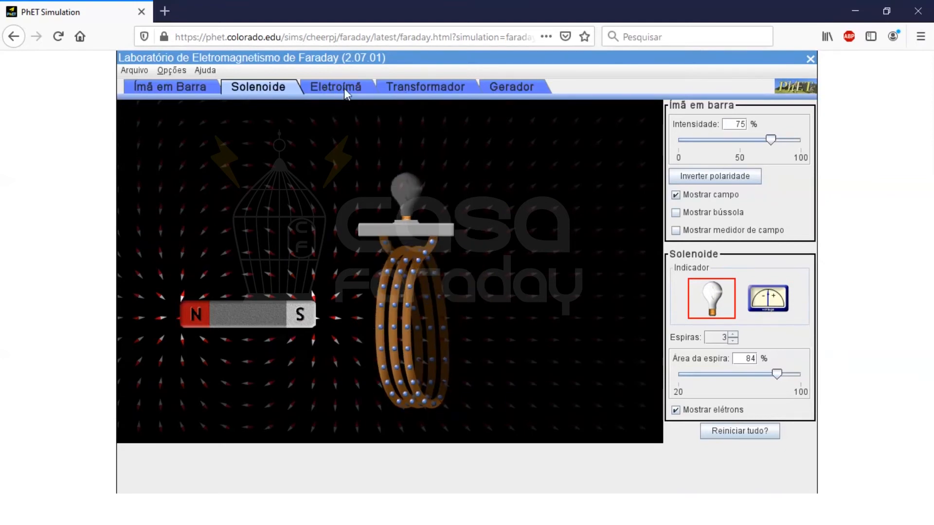
- Compare the electromagnet's field with the bar magnet's by moving each source in its own simulation
left_click(342, 90)
left_click_drag(397, 321, 404, 299)
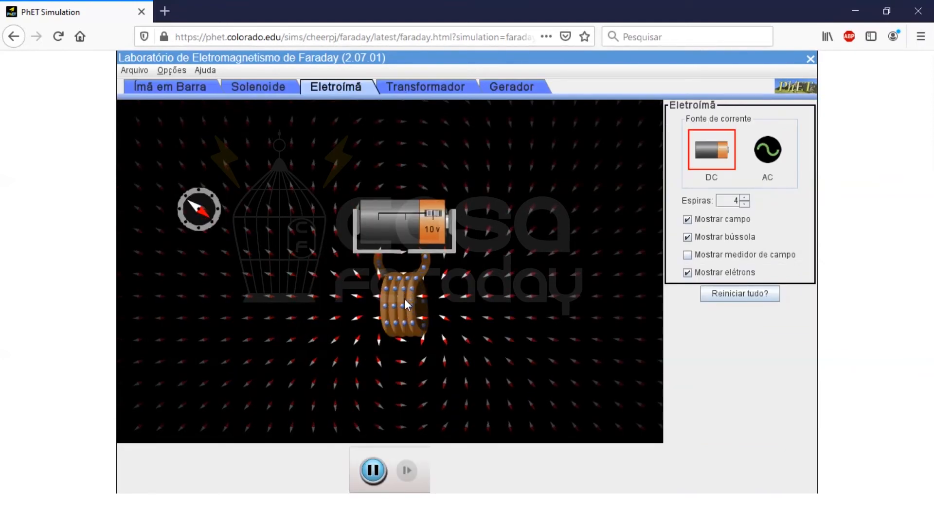
left_click(168, 87)
left_click_drag(396, 256, 346, 271)
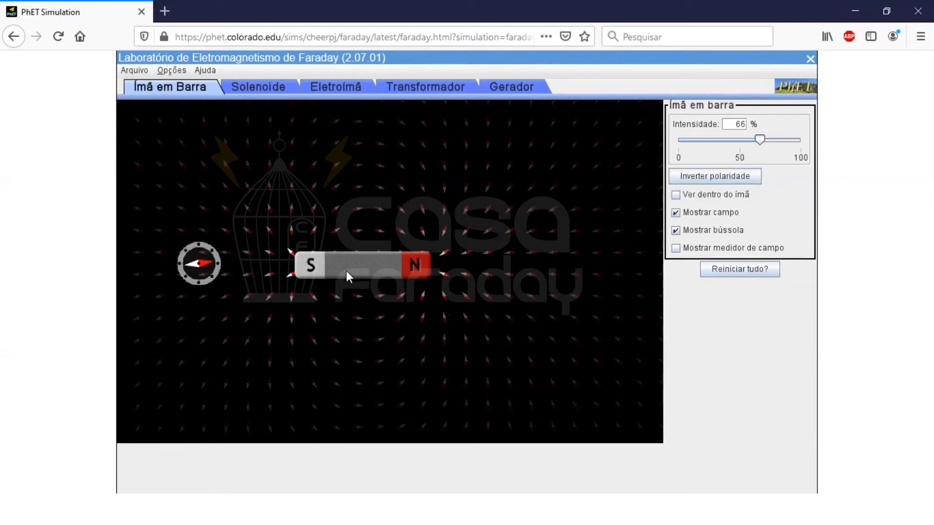
- In the Eletroímã simulation, move the electromagnet closer to the compass and switch its current source to AC
left_click(345, 91)
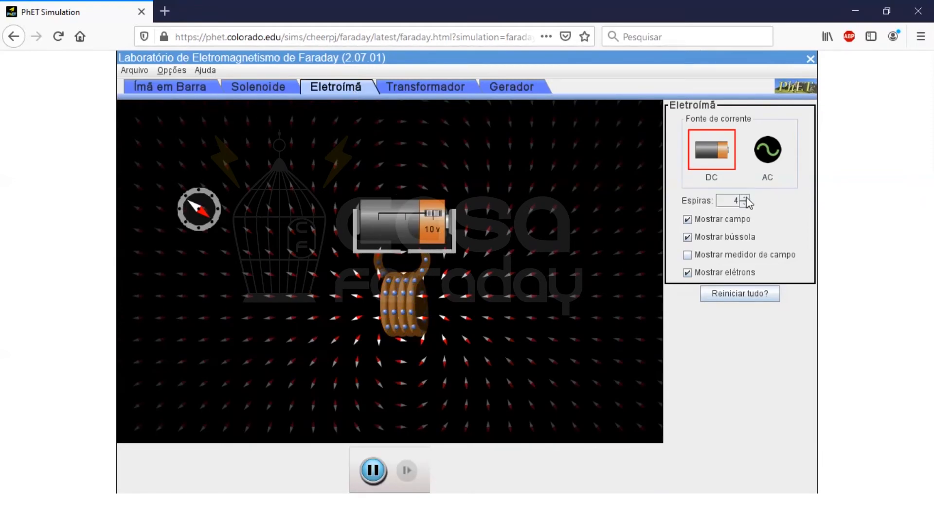
left_click_drag(401, 317, 369, 247)
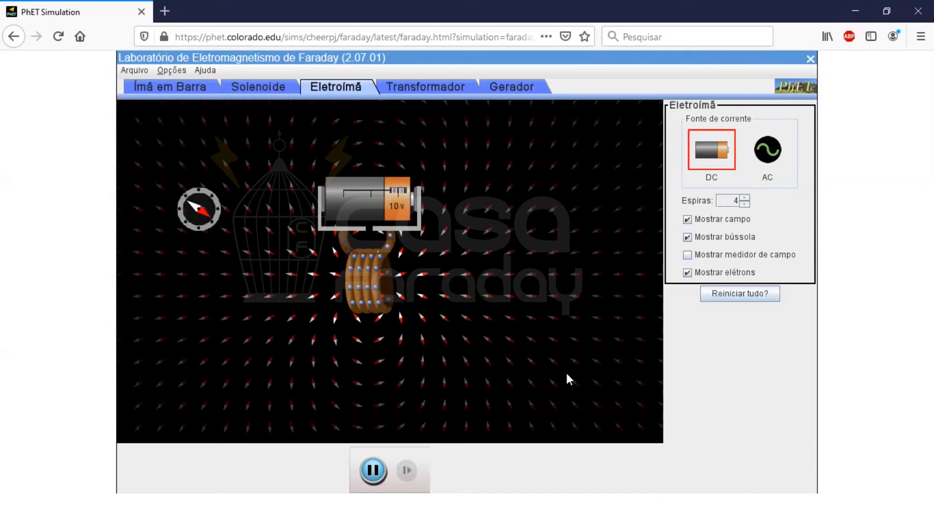
left_click(769, 155)
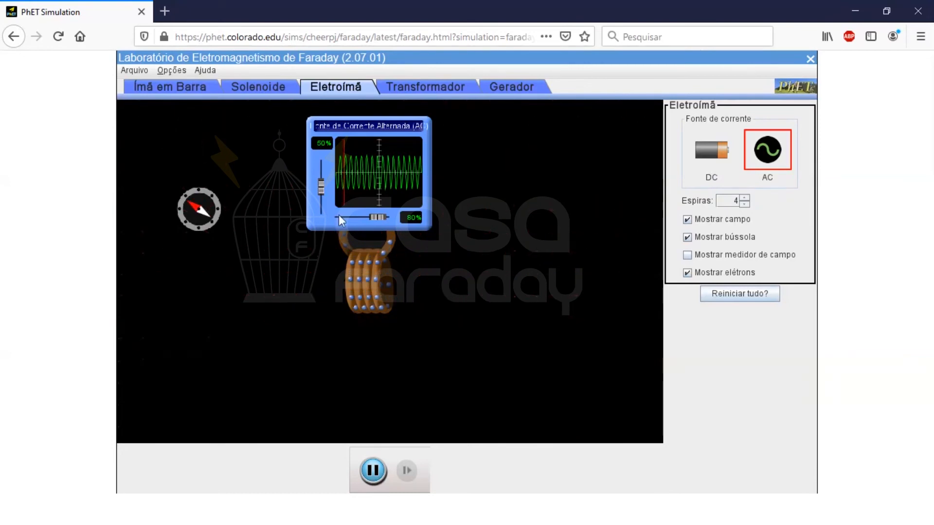
- Open the Transformador simulation and move the light-bulb coil and the DC electromagnet to new positions
left_click(425, 89)
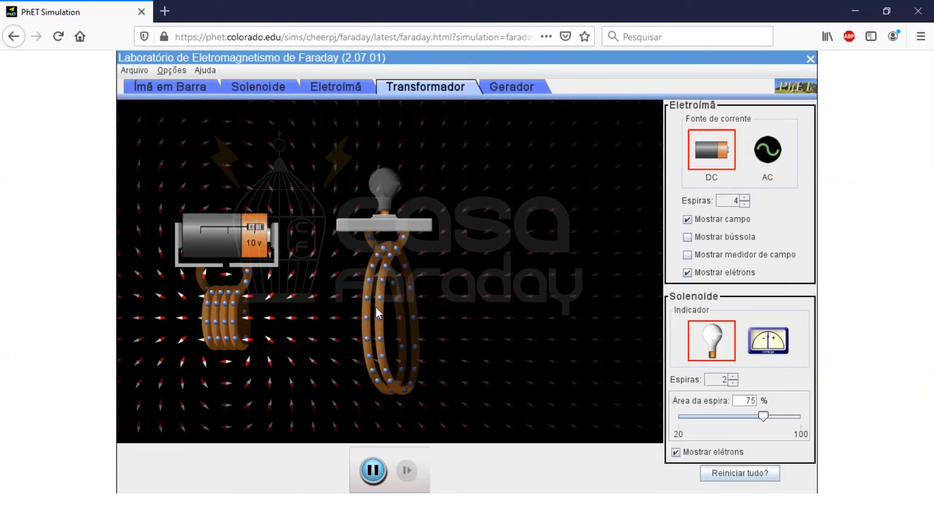
left_click_drag(382, 324, 509, 293)
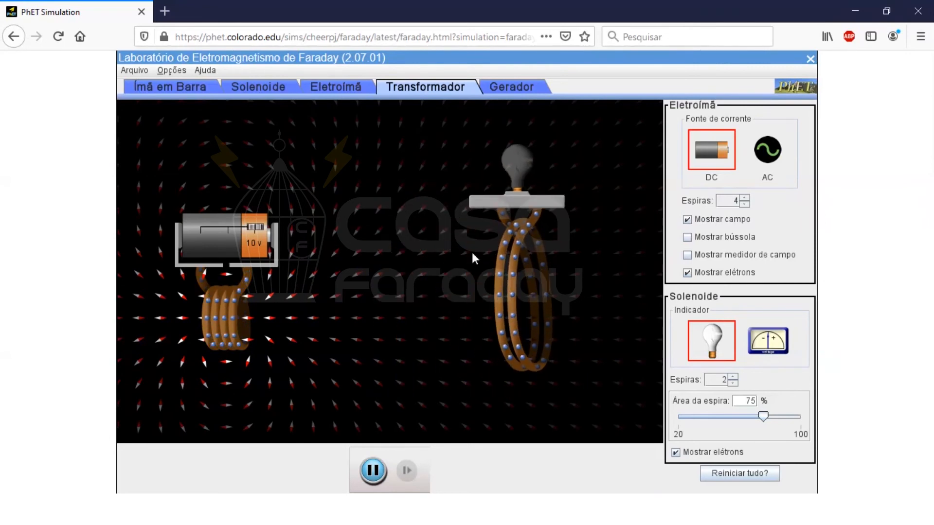
mouse_move(300, 309)
left_mouse_down()
mouse_move(325, 305)
mouse_move(300, 298)
left_mouse_up()
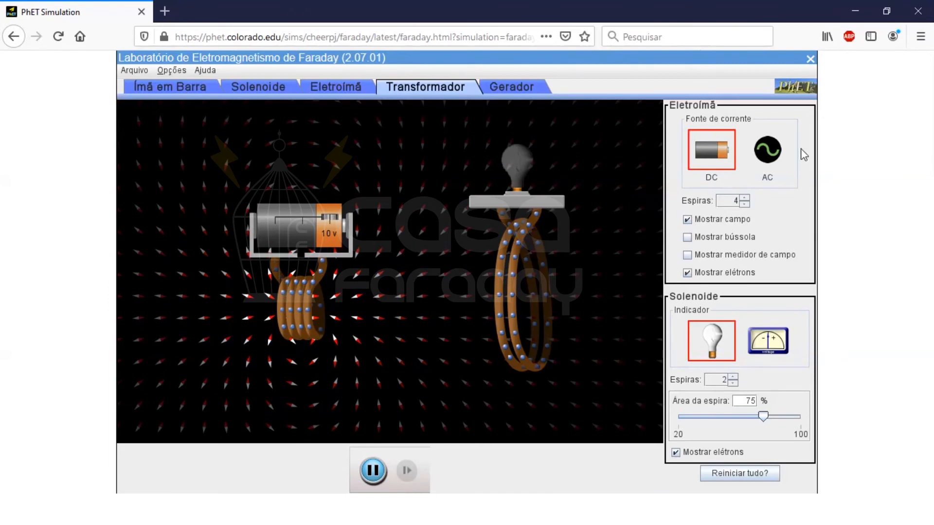
- Switch the transformer's current source to AC and bring the electromagnet and the light-bulb coil closer together
left_click(766, 161)
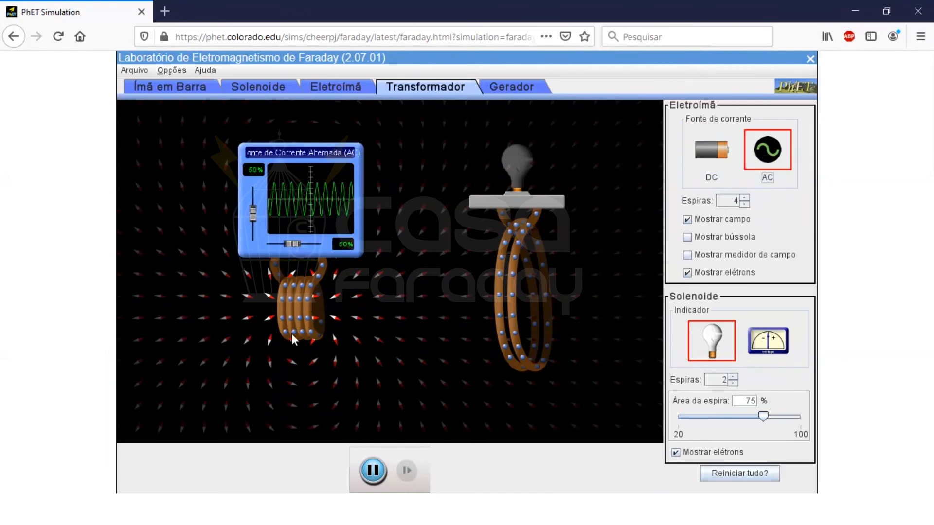
left_click_drag(305, 321, 350, 325)
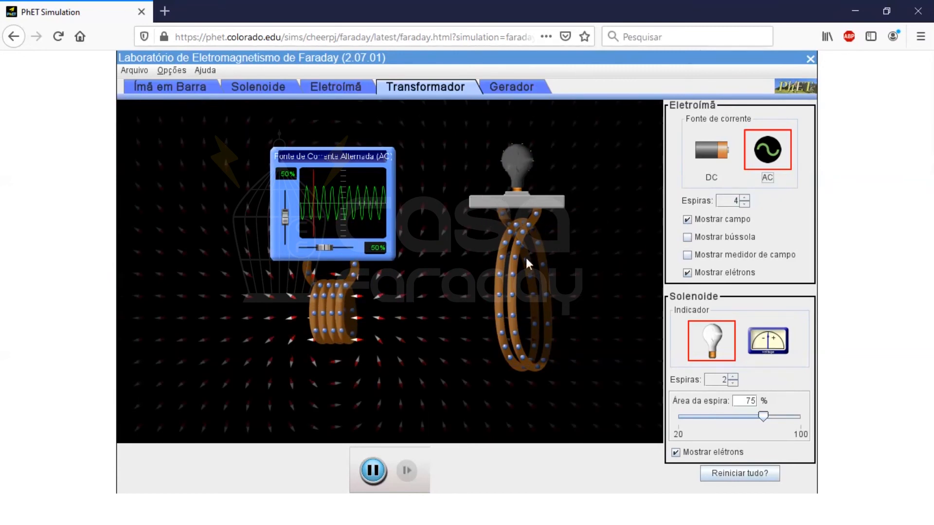
left_click_drag(515, 290, 467, 311)
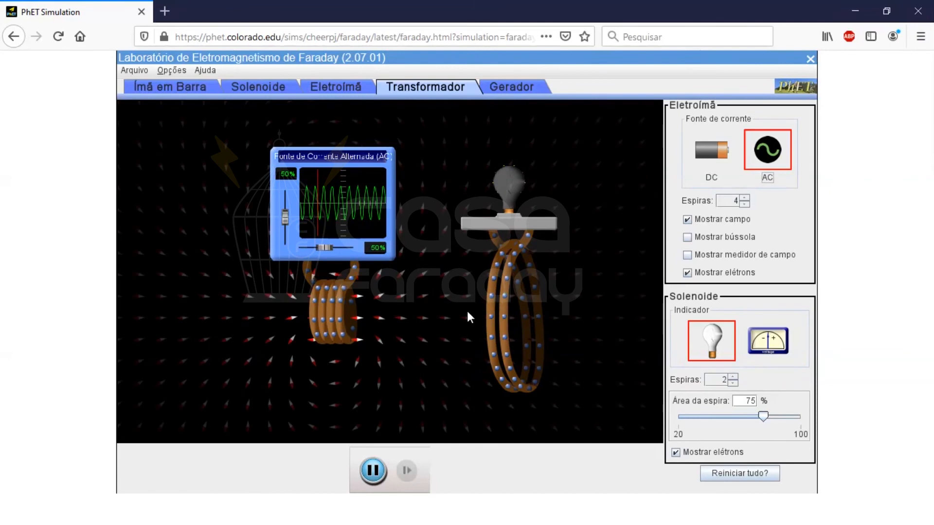
- In the Gerador simulation, open the water tap to spin the magnet at about 98 RPM and show the magnetic field
left_click(514, 88)
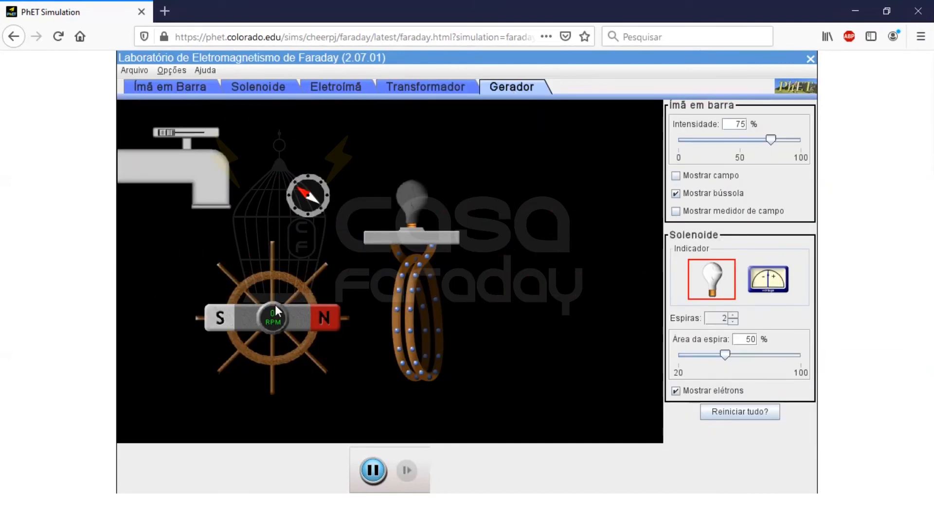
left_click_drag(169, 132, 203, 134)
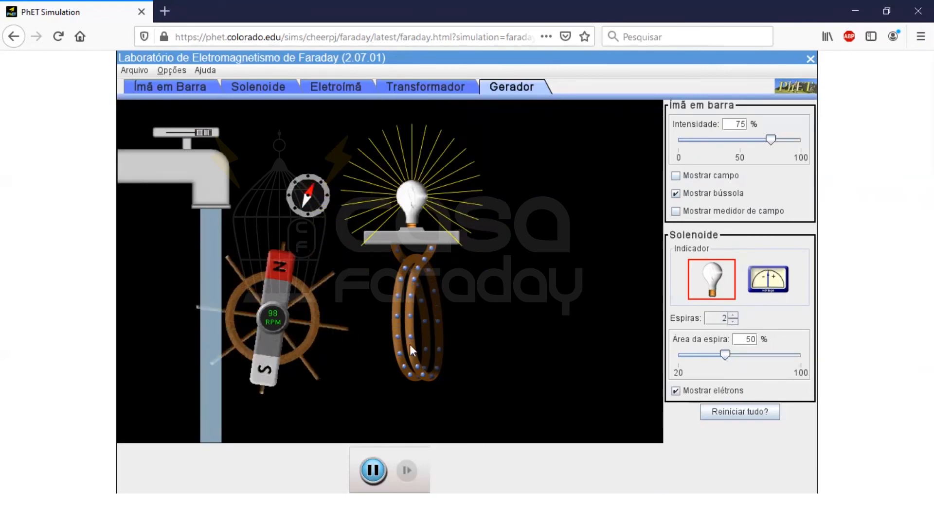
left_click(676, 176)
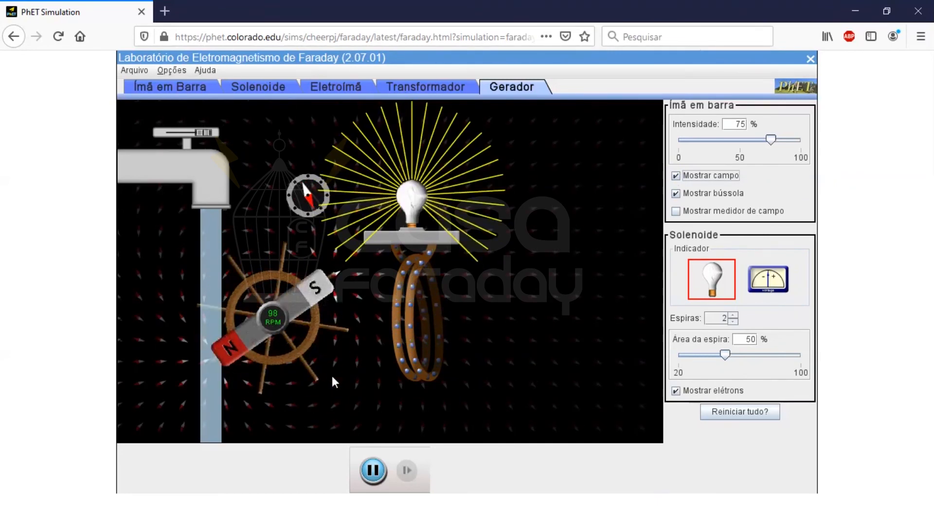